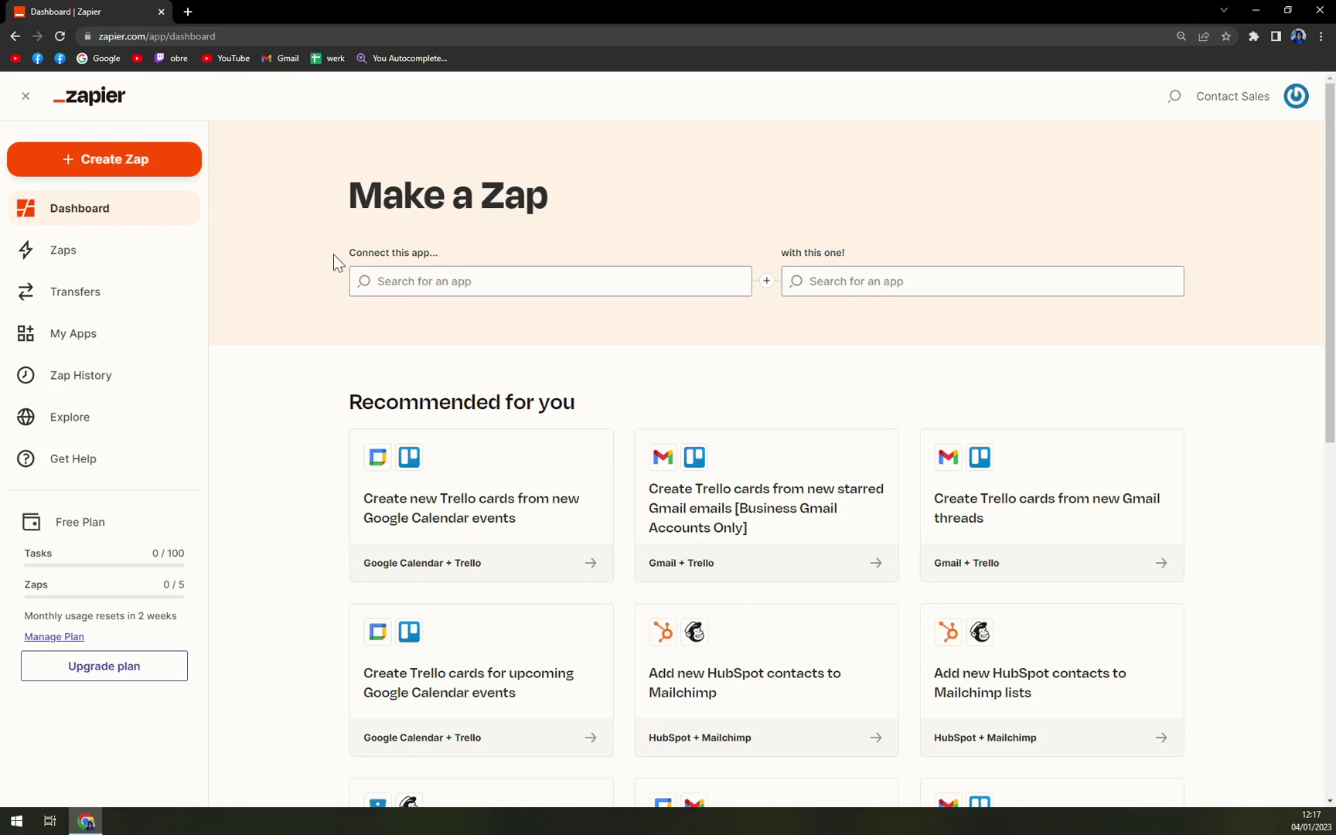
Create a new Zap and rename it 'shopify to square'
click(133, 173)
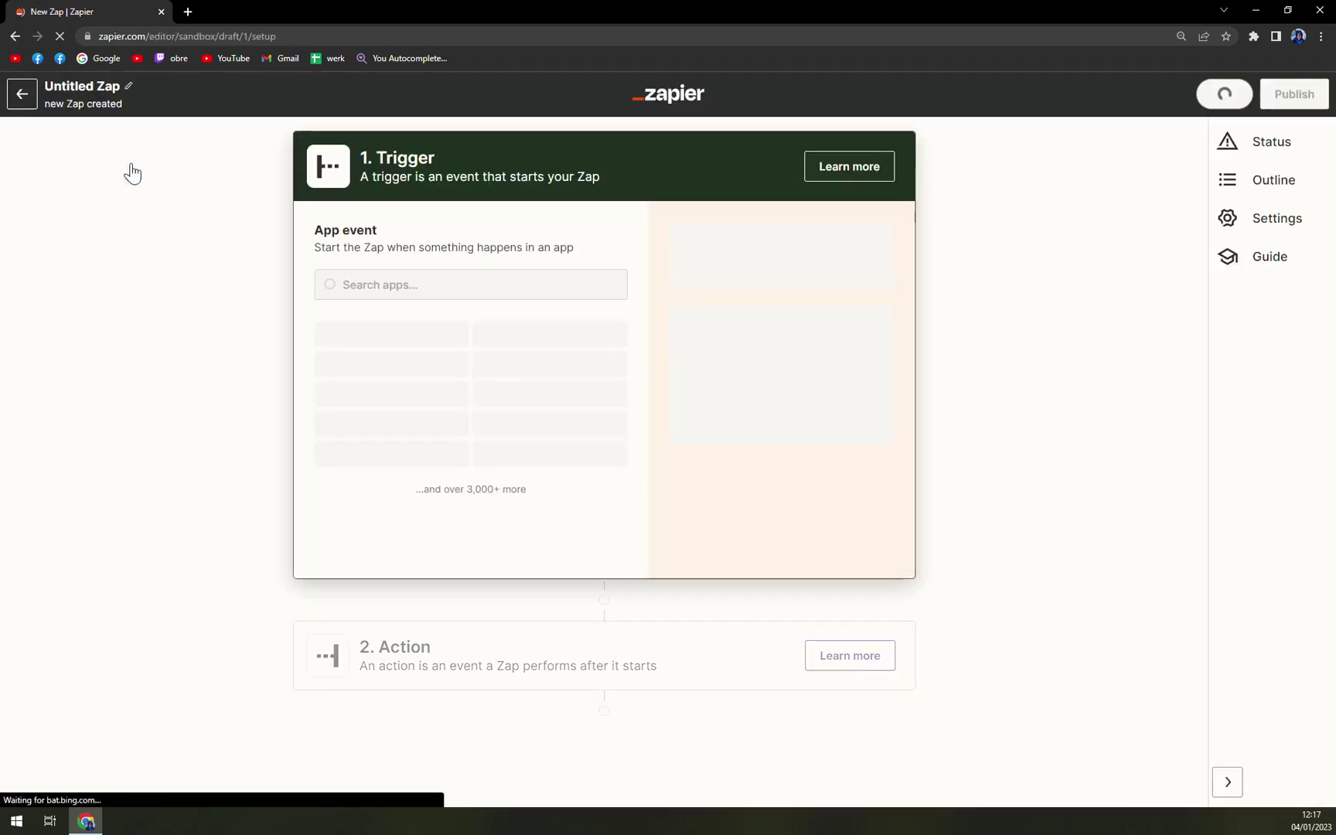
click(93, 86)
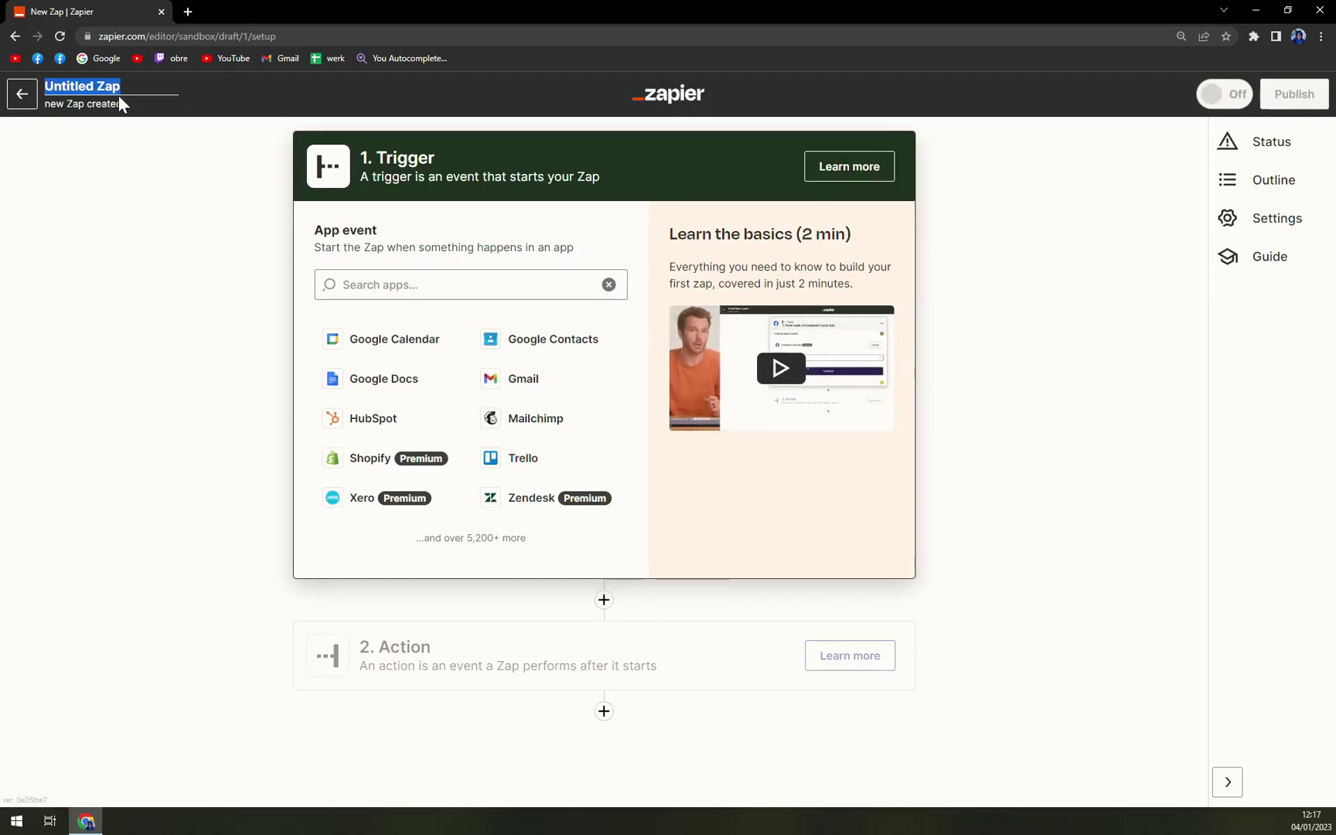
text(s)
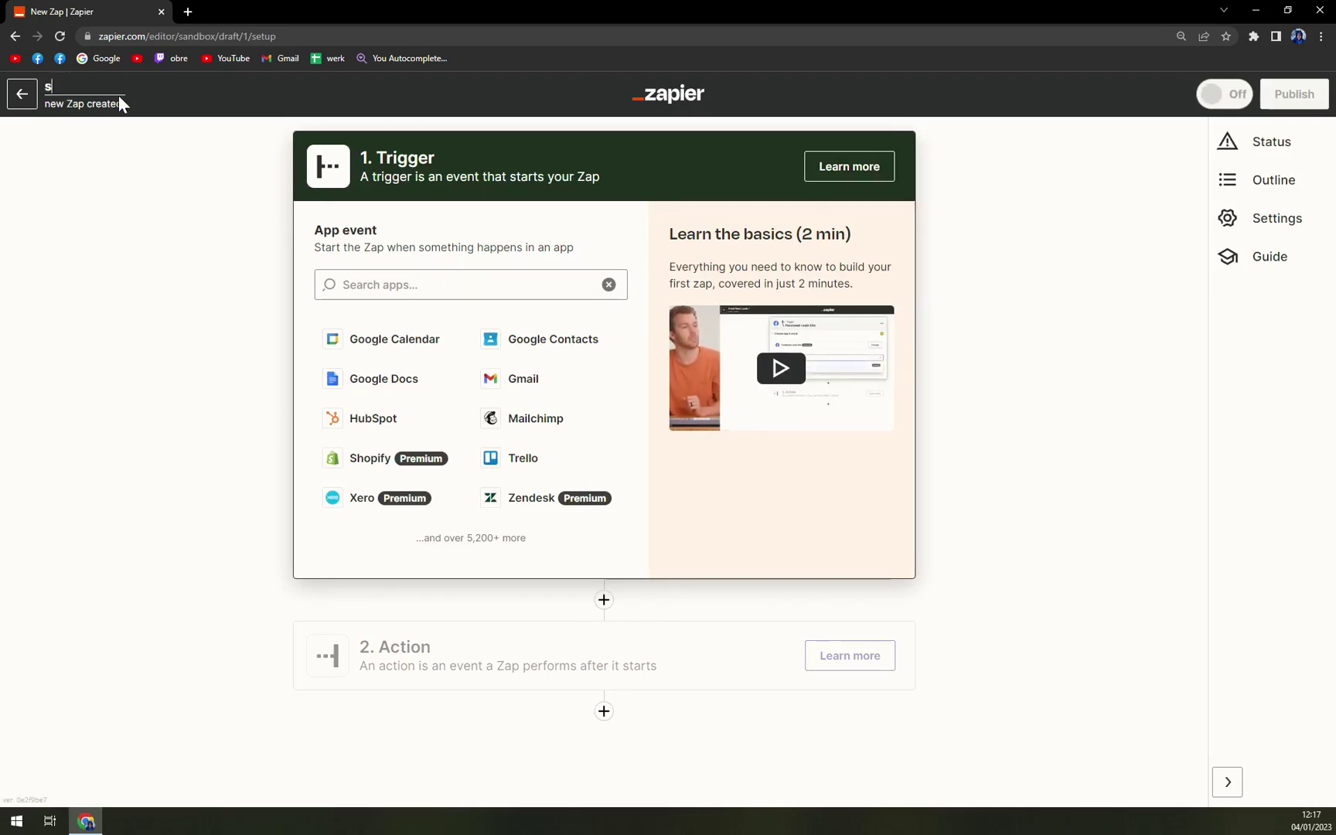
text(hopify)
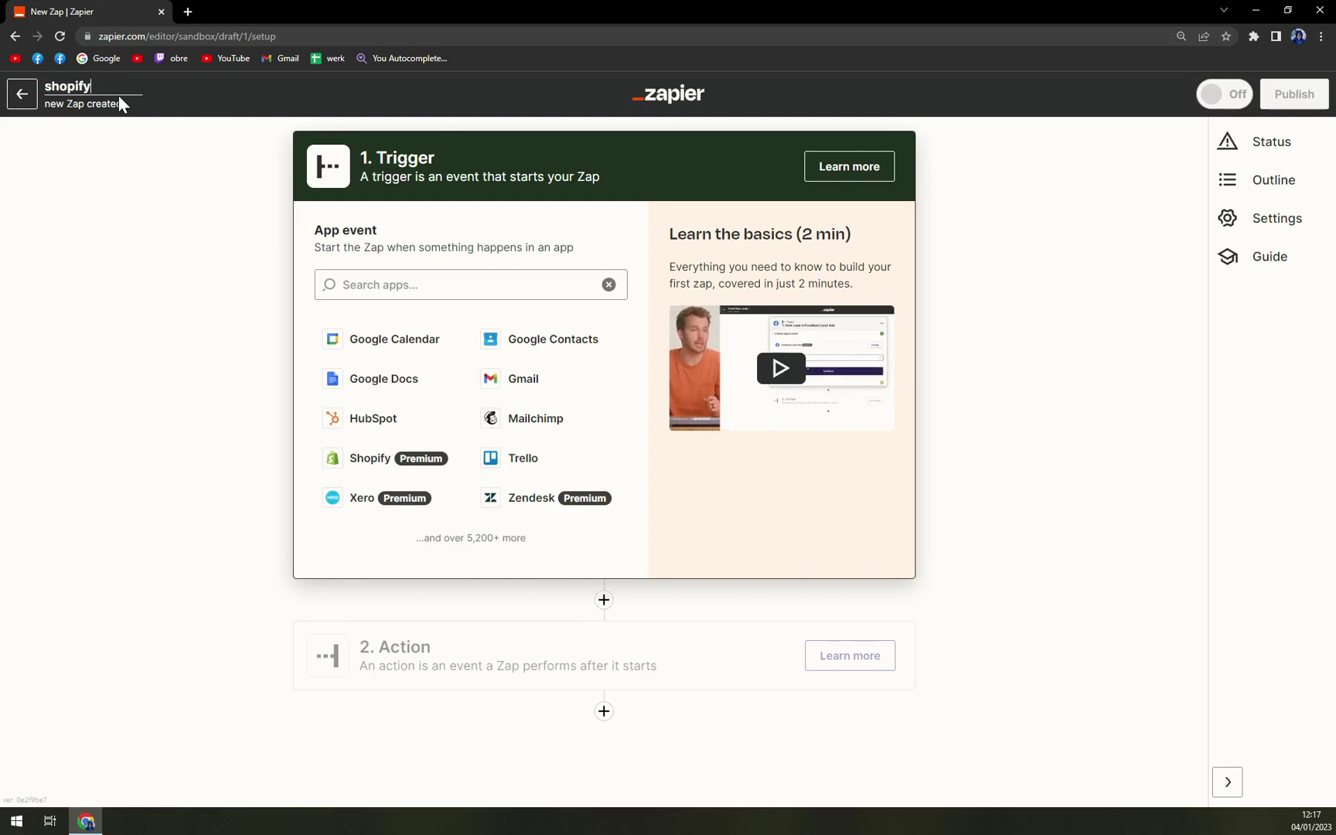
text( to squa)
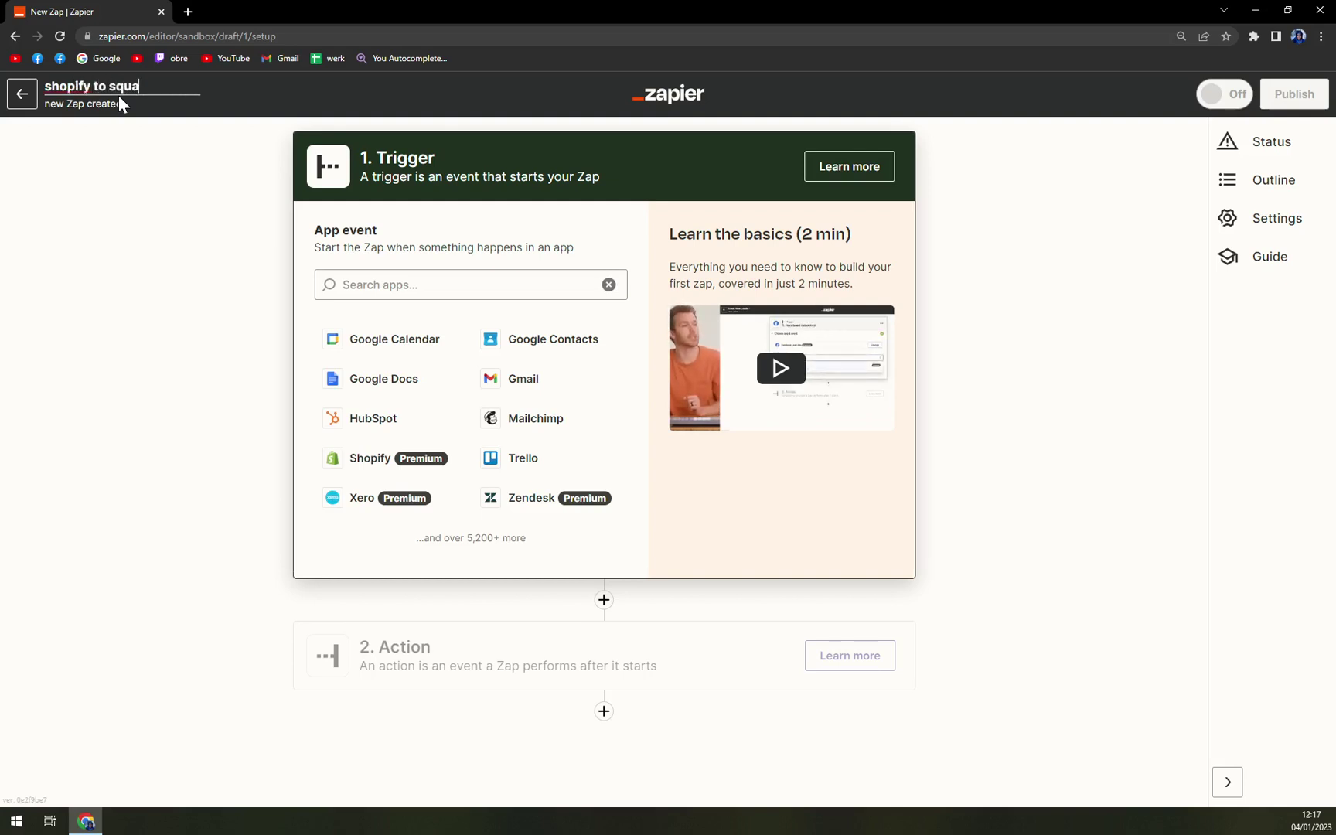
text(re)
key(Return)
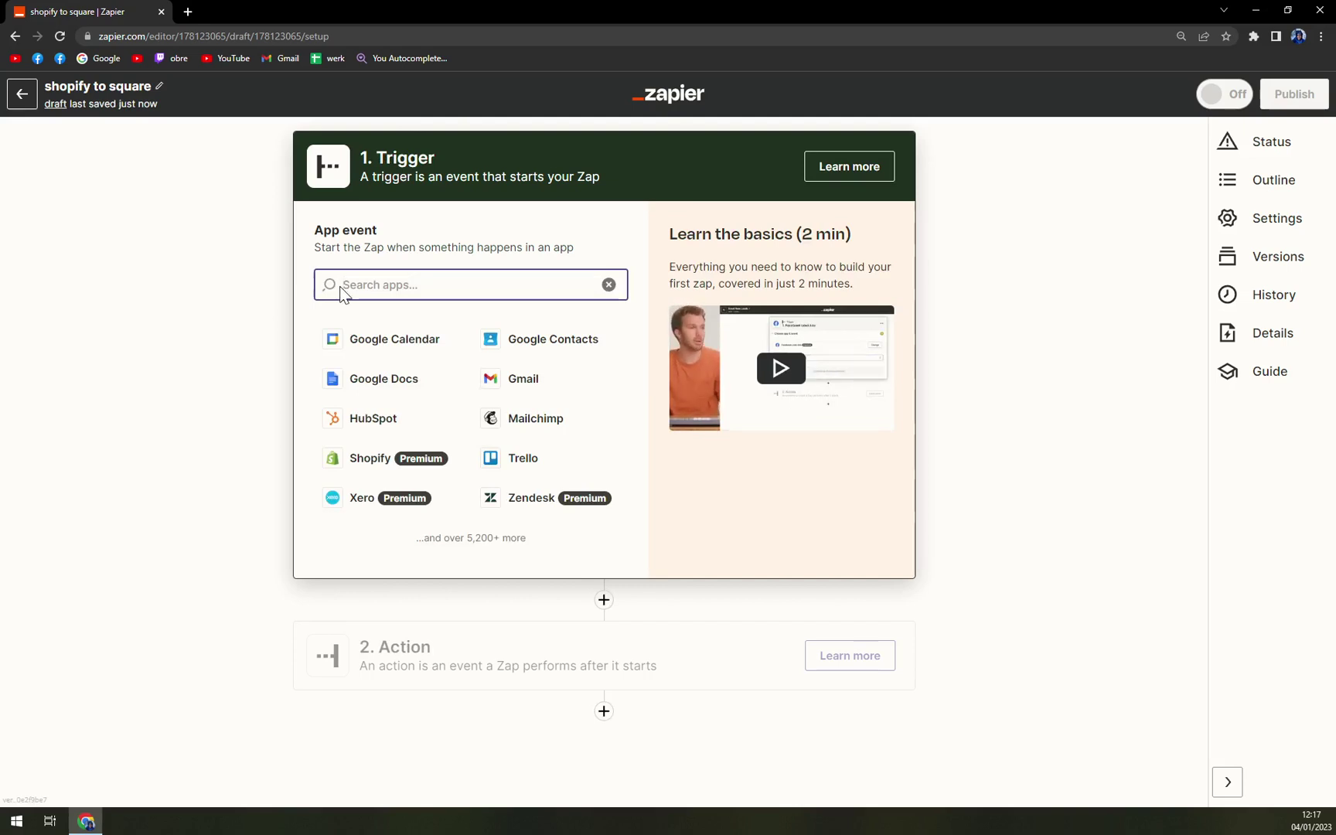
Set the trigger app to Shopify with the New Customer event
text(shopi)
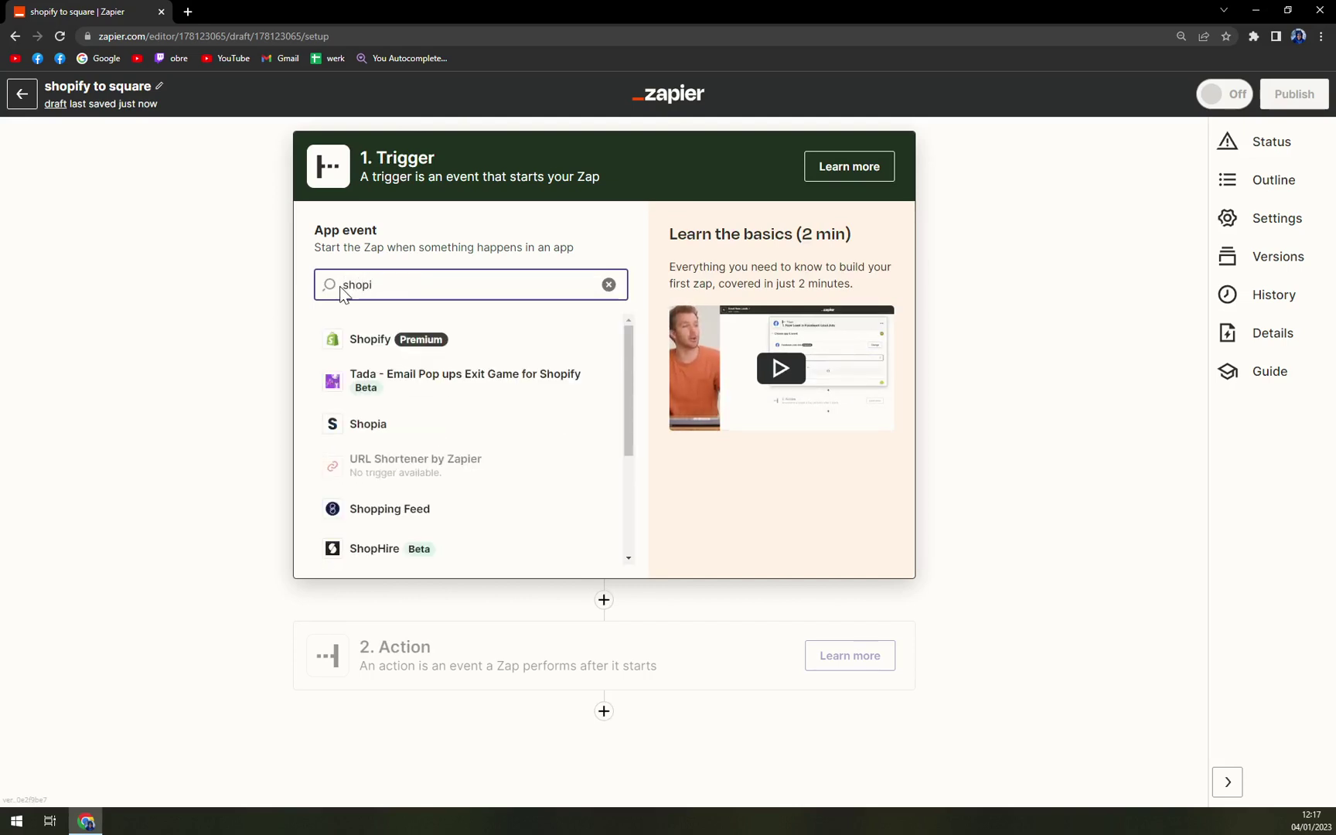
click(344, 342)
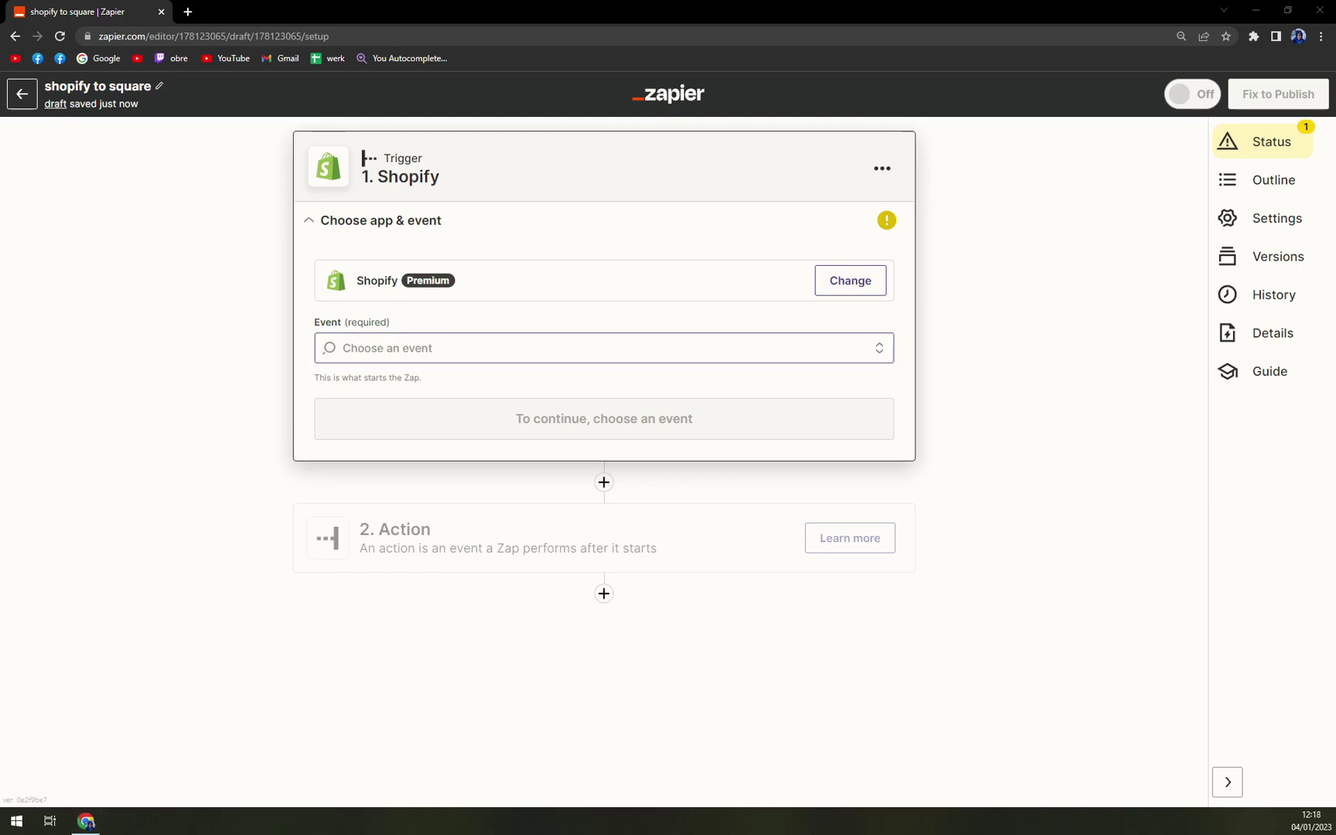
click(344, 348)
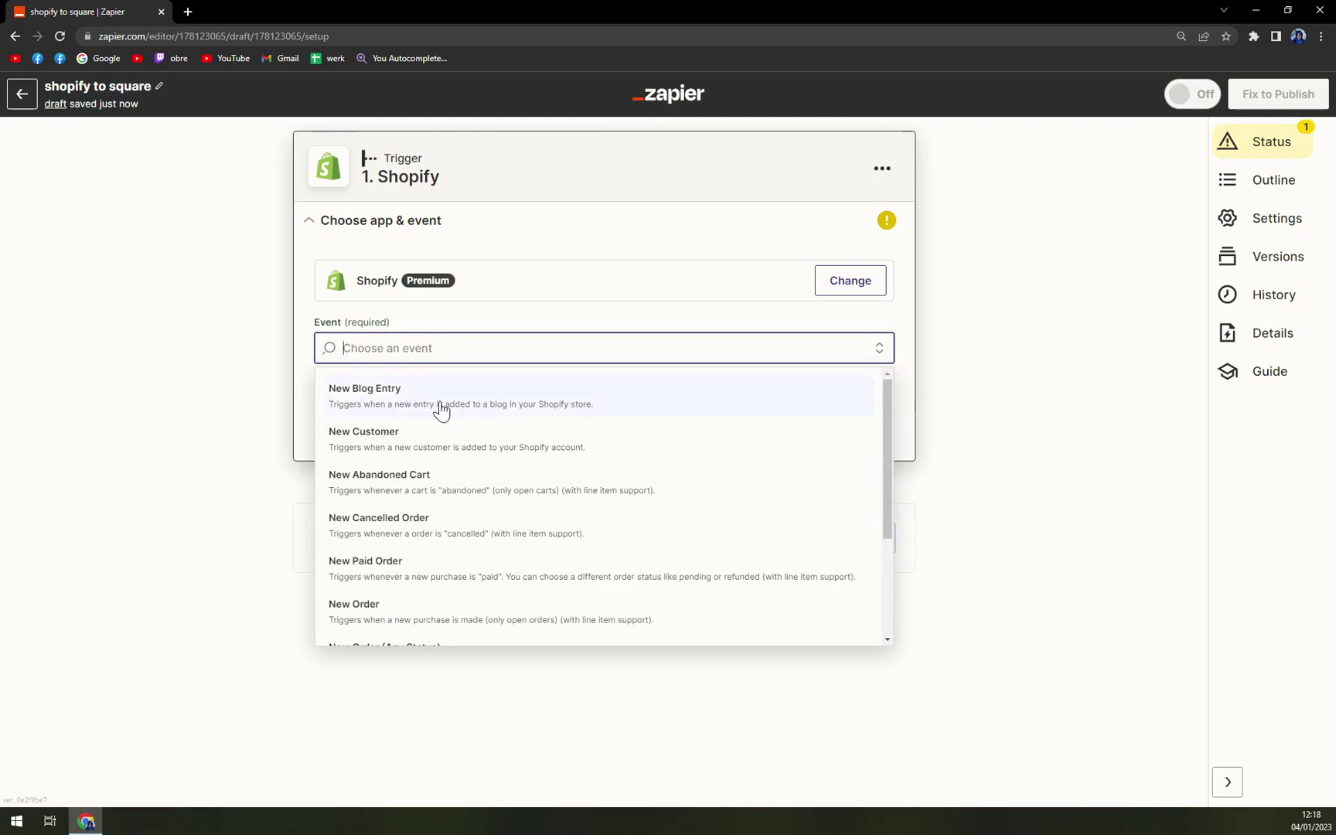
click(439, 446)
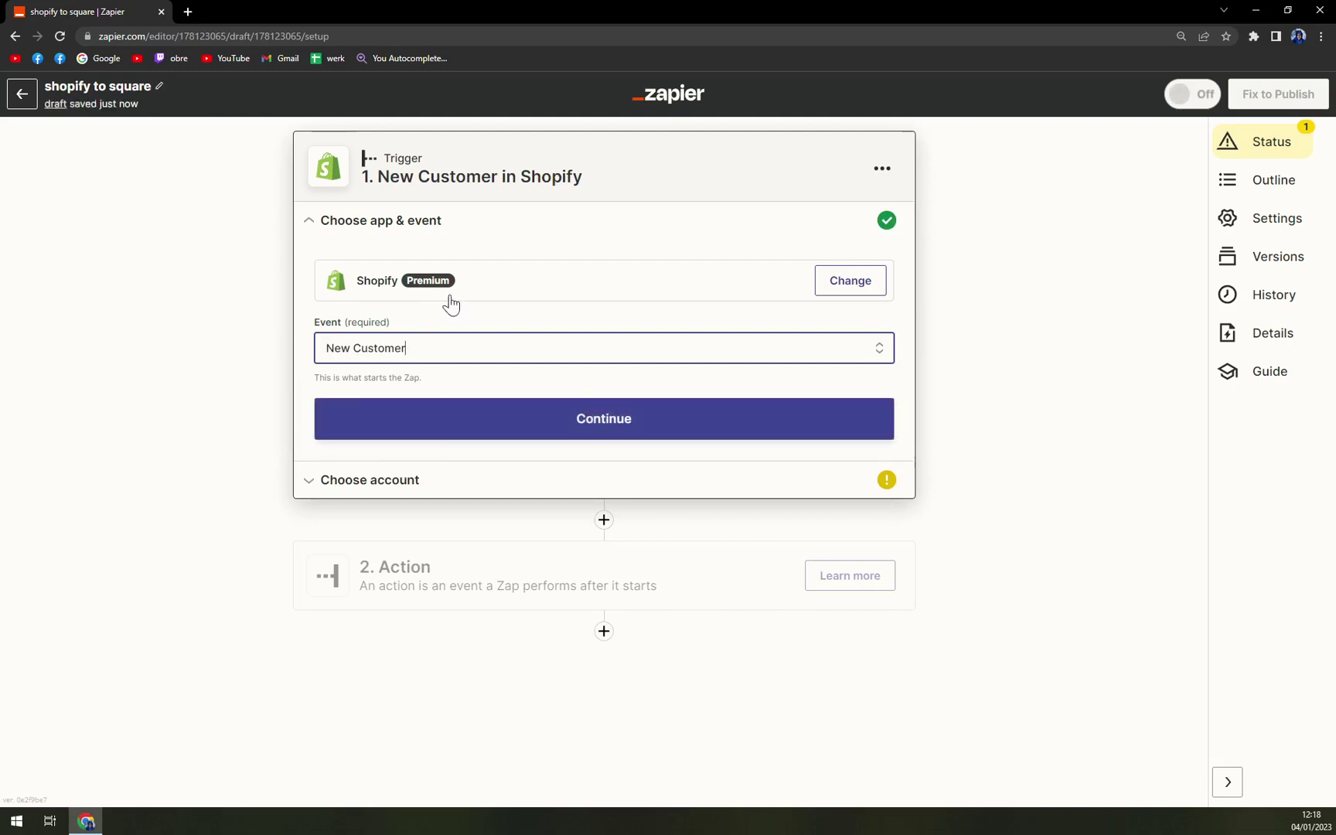
Select and reconnect the existing Shopify account, then continue to the trigger test
click(463, 410)
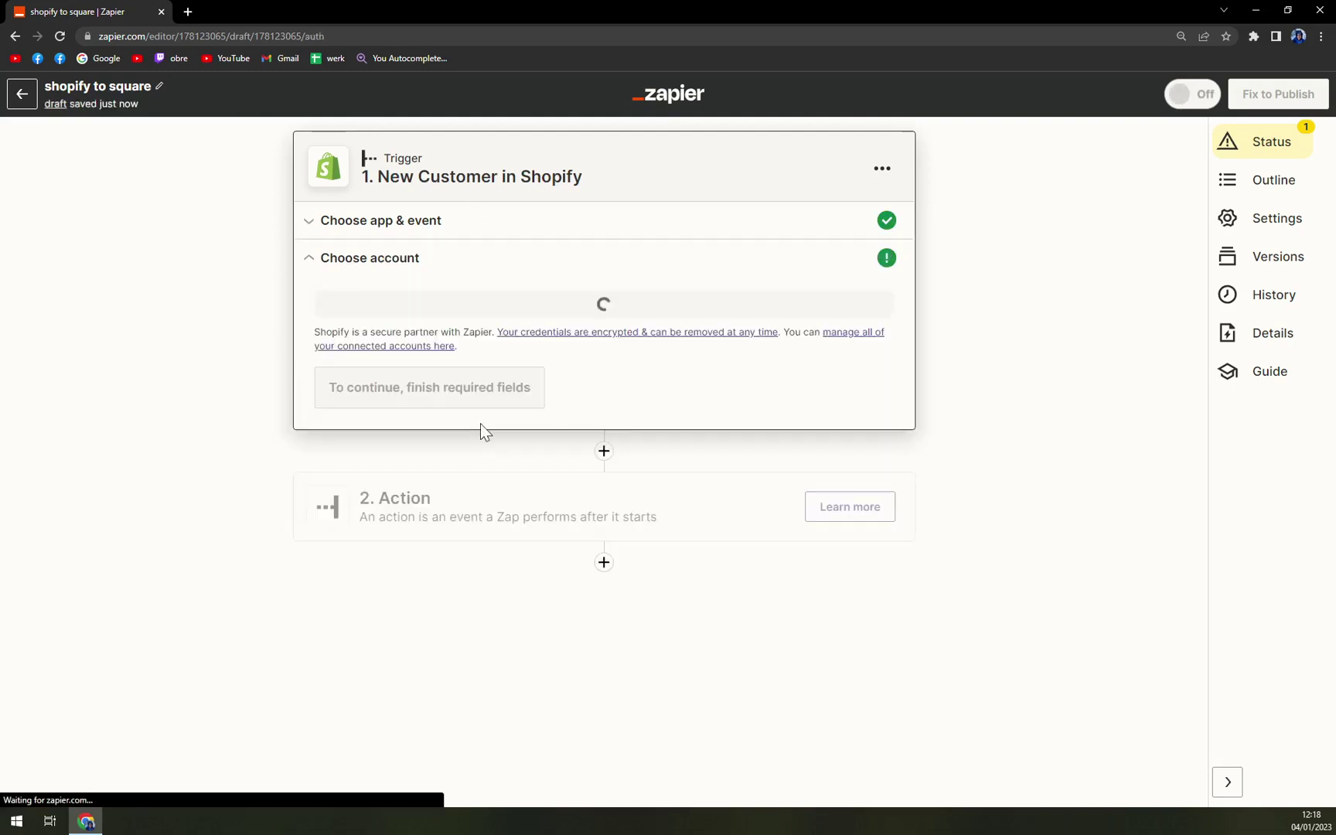
click(400, 341)
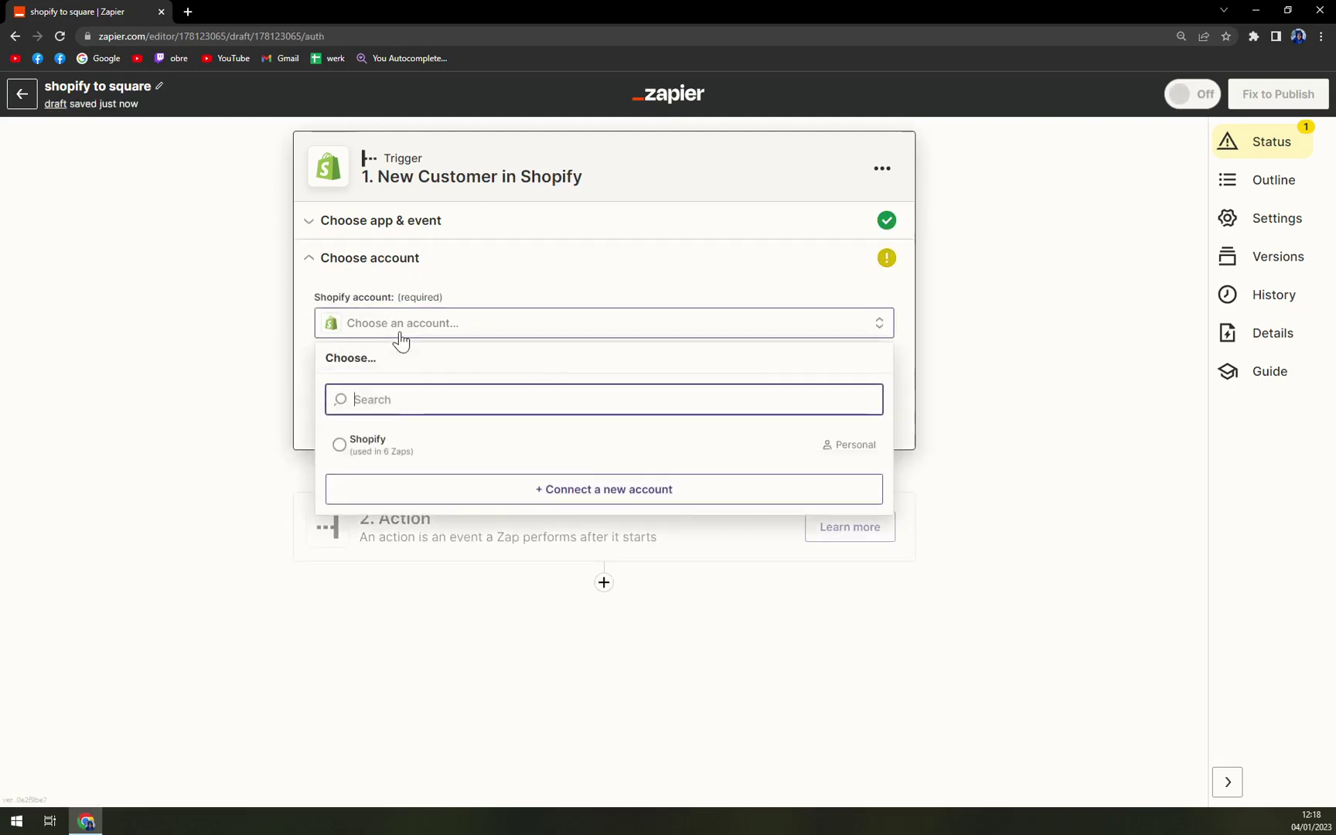
click(435, 456)
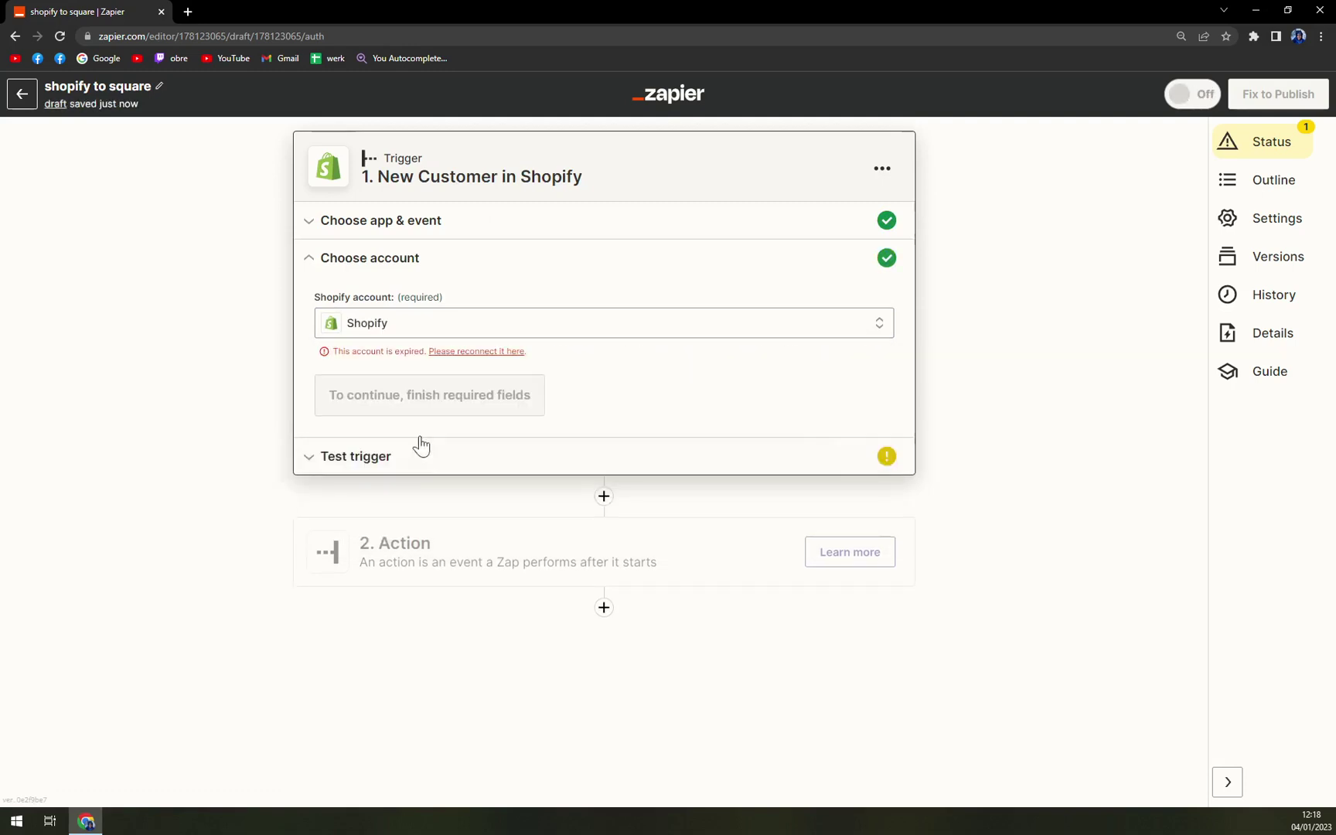
click(446, 354)
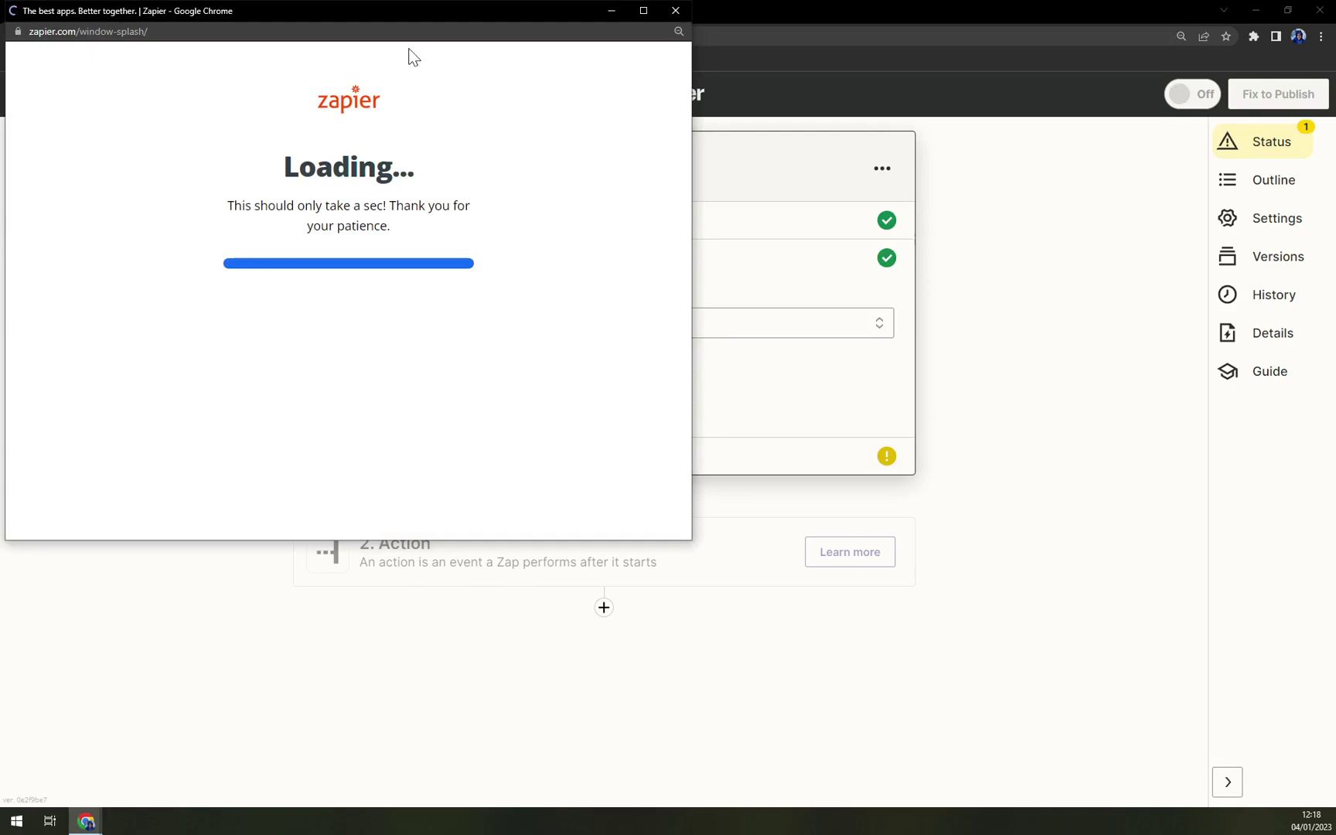
drag(369, 15, 0, 224)
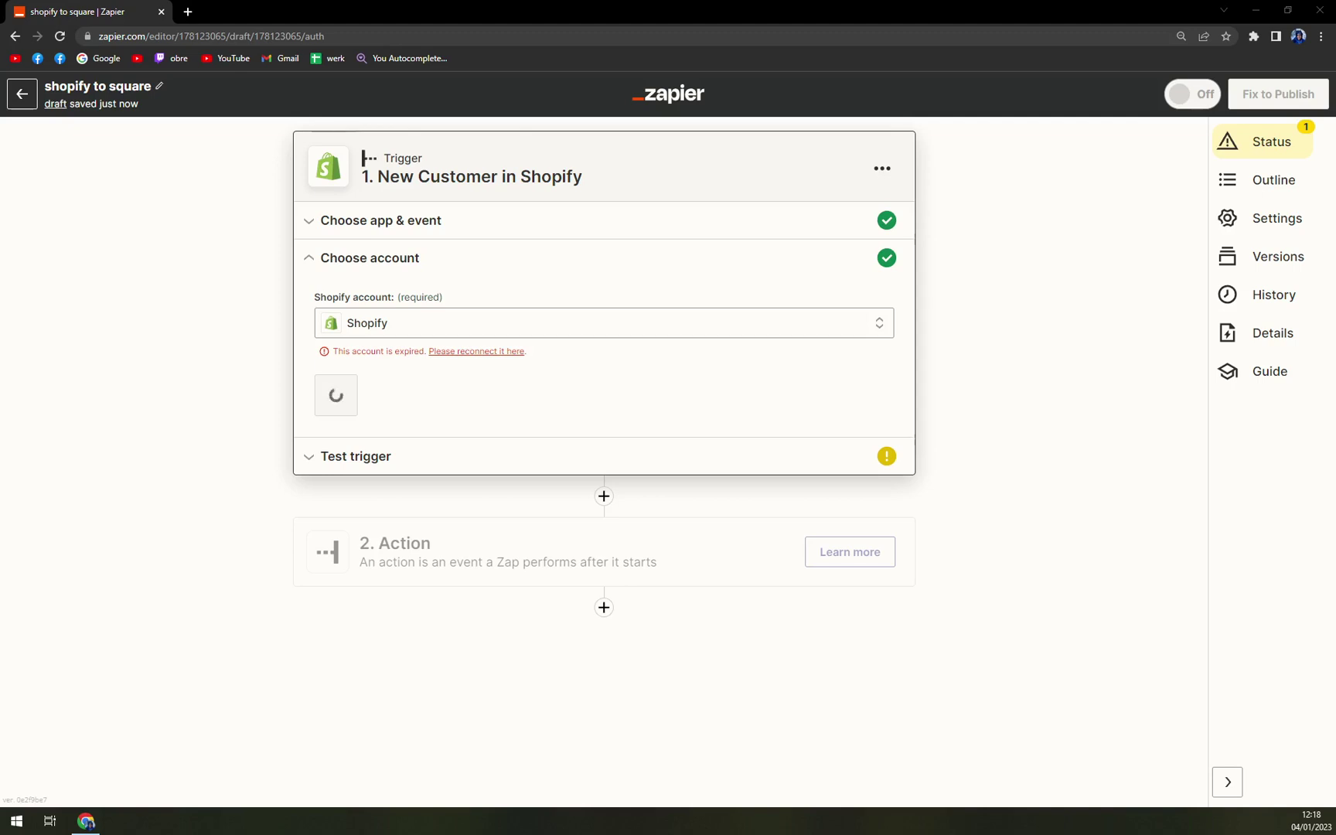
click(516, 408)
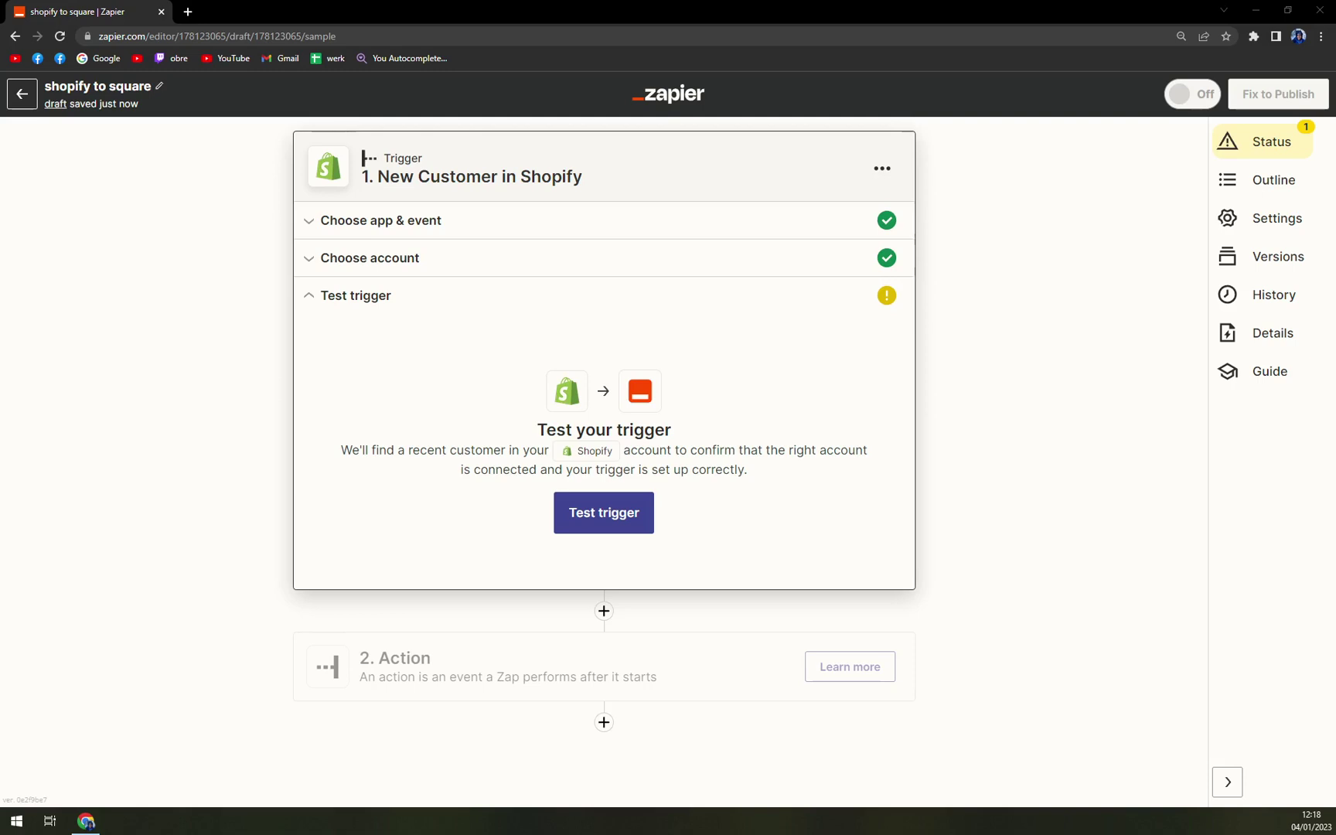
Make the action step Square with the Create Customer event
click(512, 680)
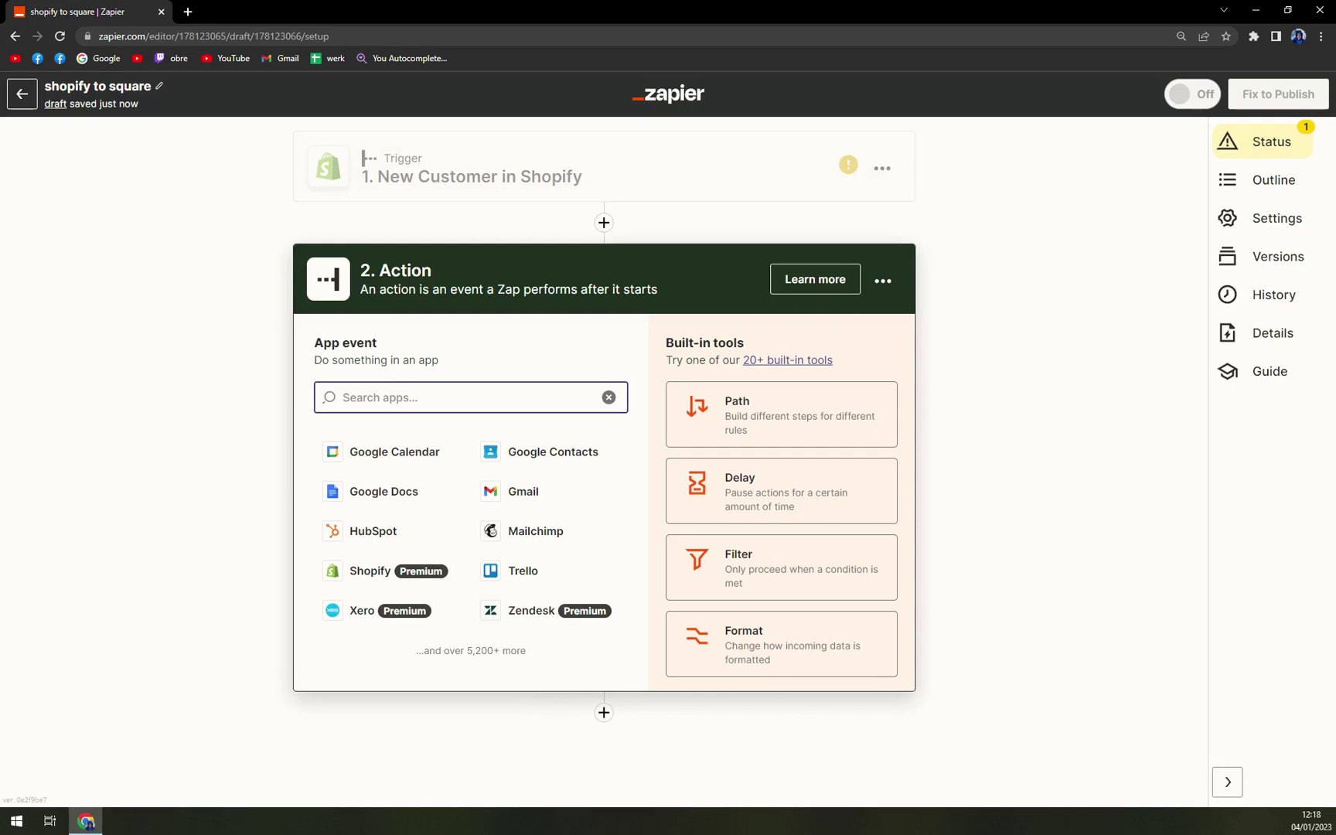
click(464, 397)
text(sqw)
key(BackSpace)
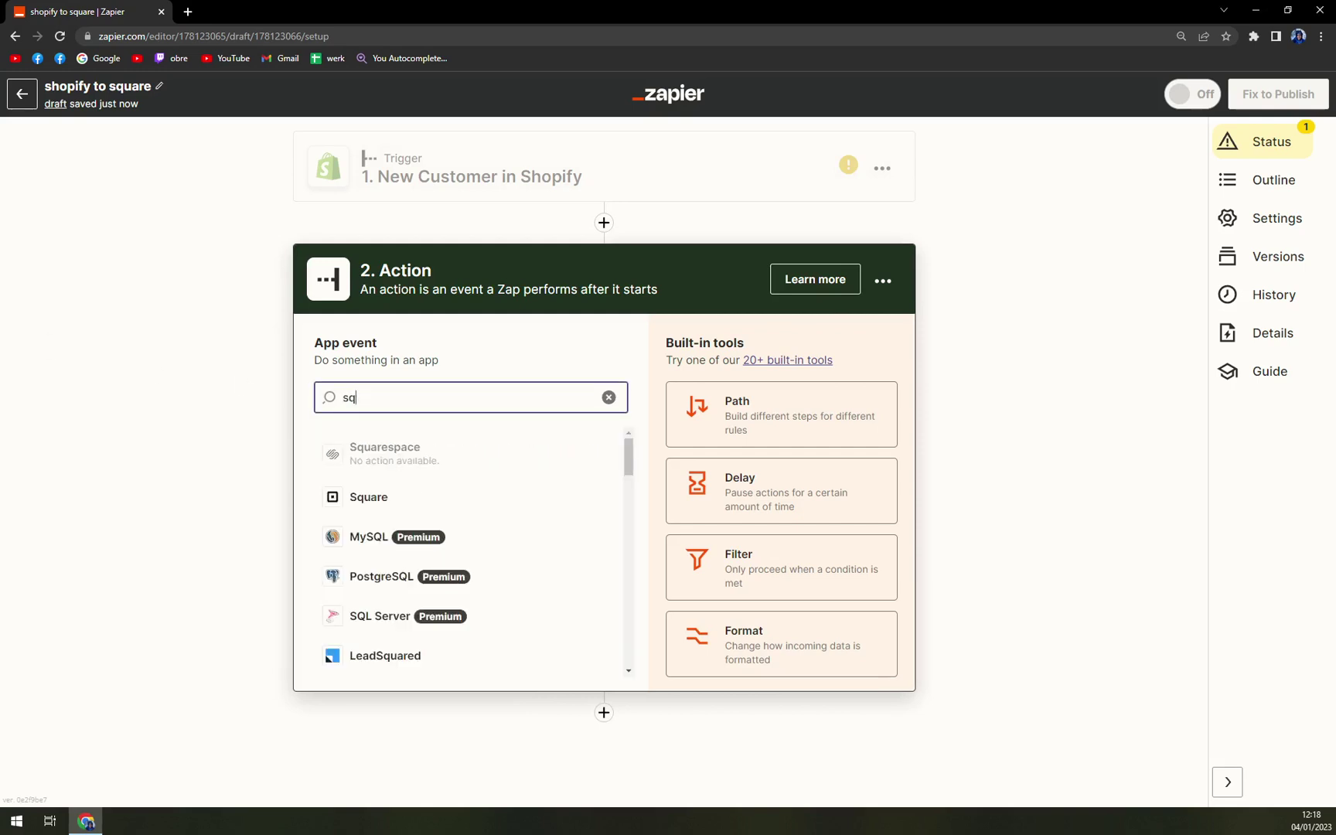
text(ua)
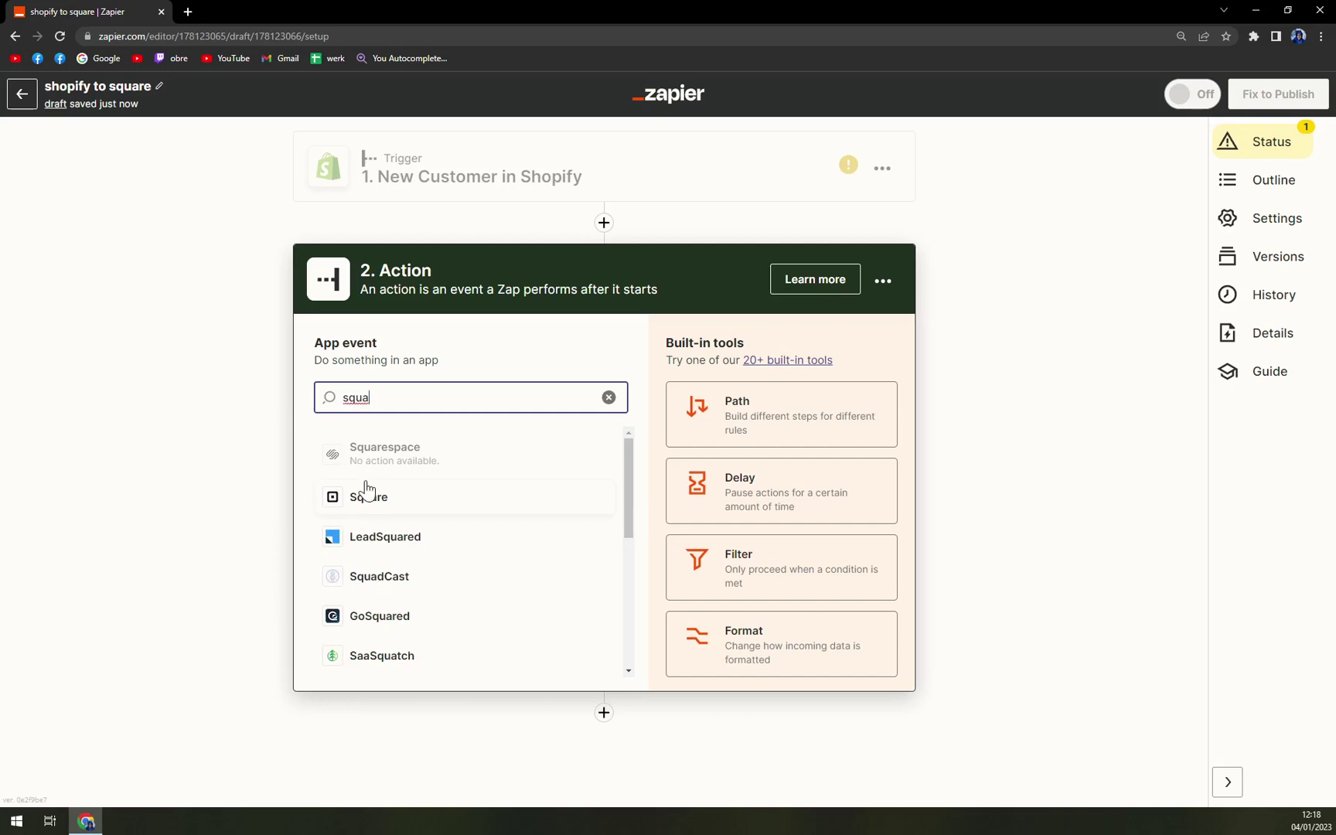
click(392, 495)
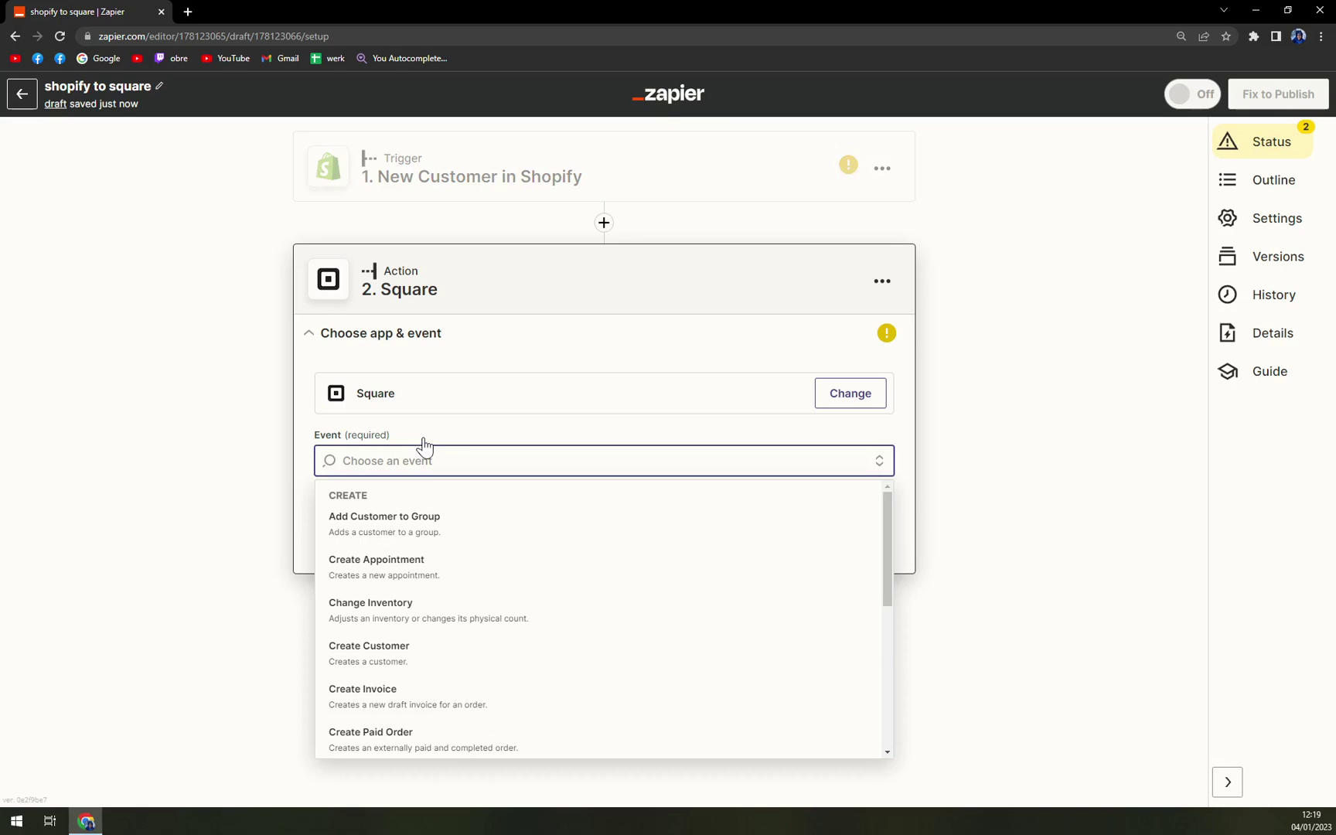
click(447, 669)
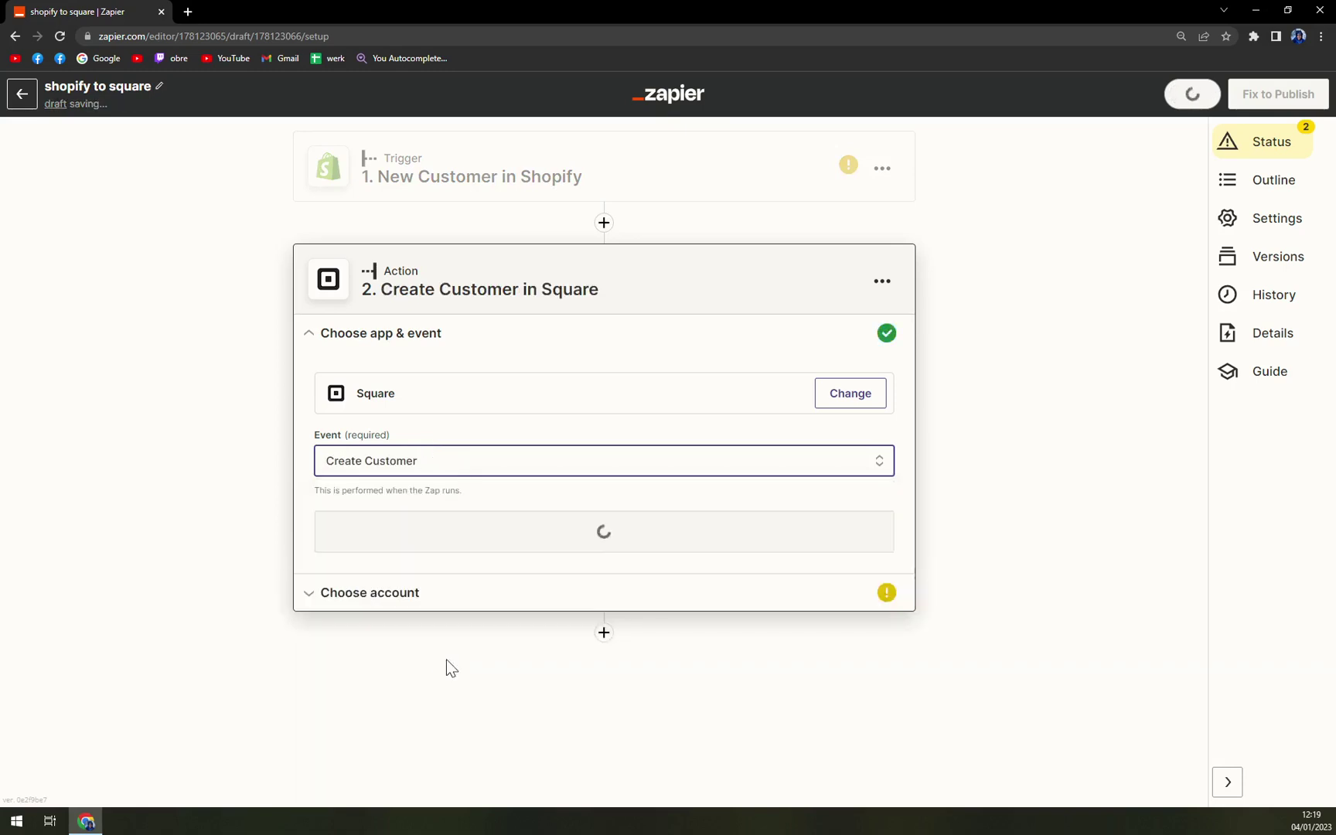
click(560, 548)
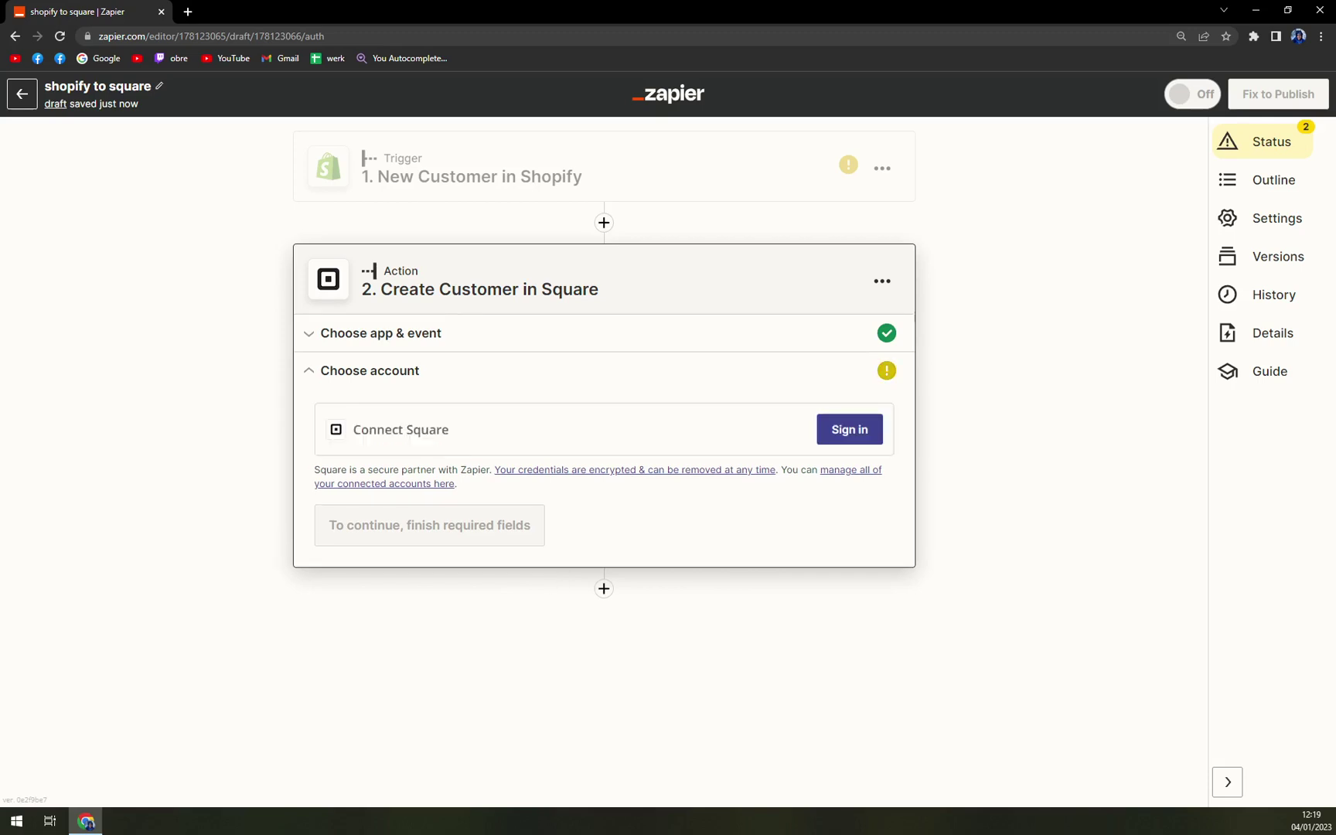
click(850, 435)
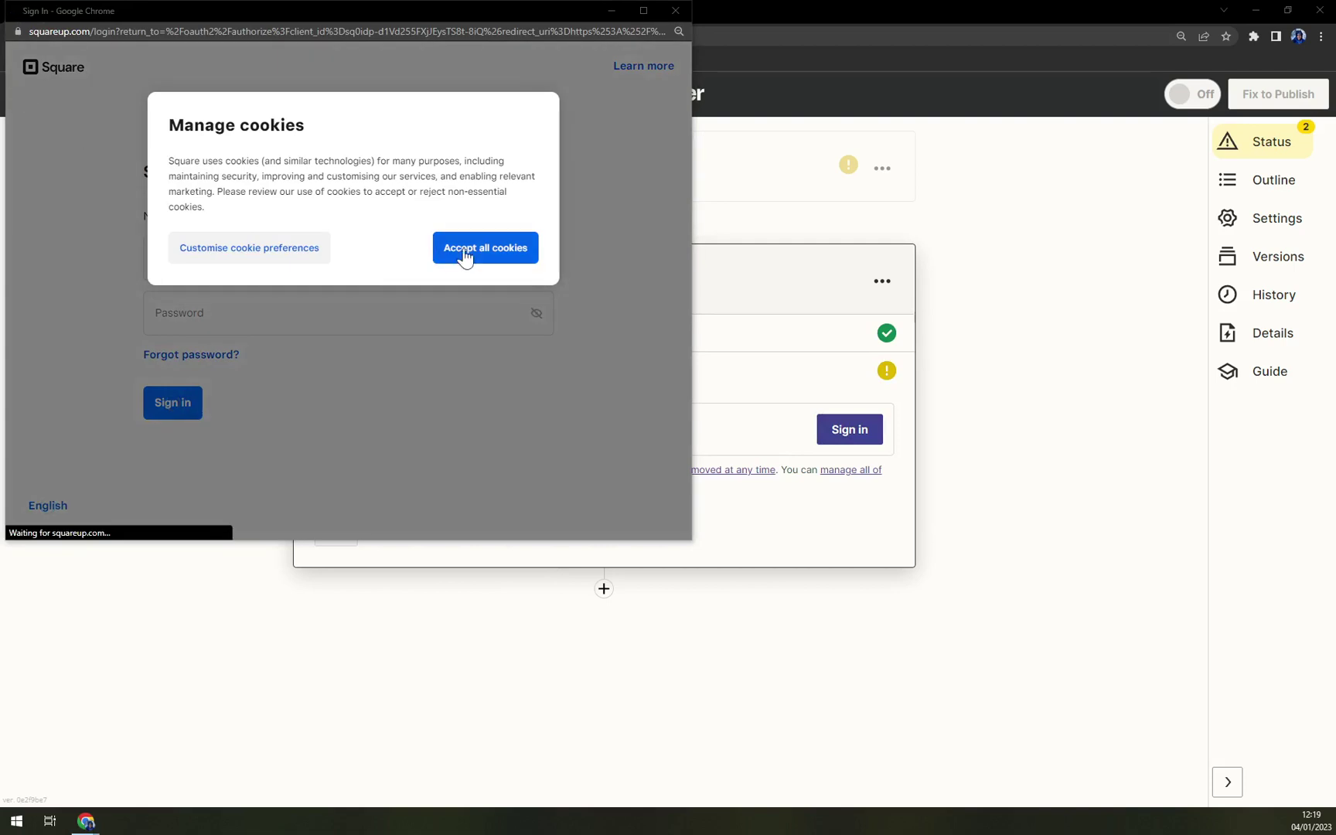
click(464, 255)
drag(189, 10, 399, 144)
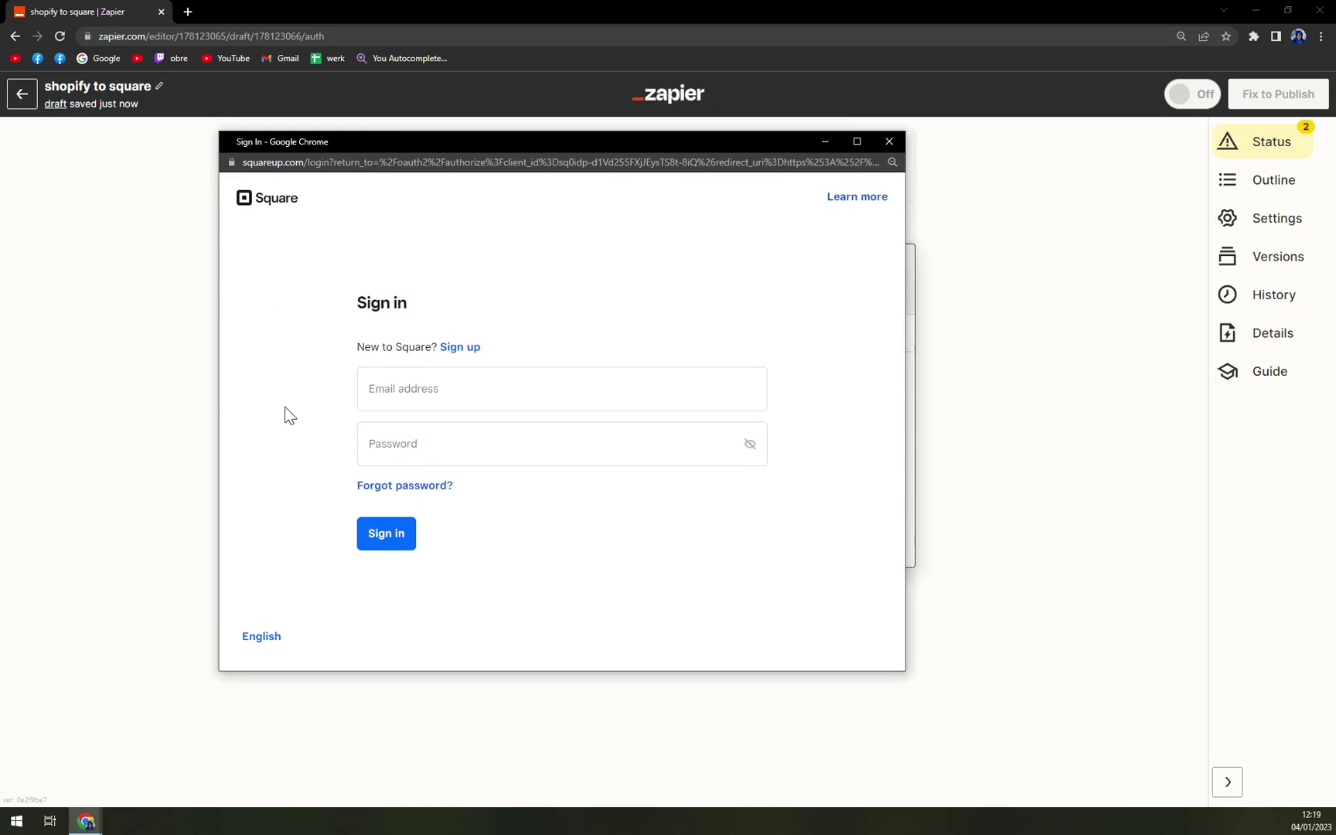
click(444, 393)
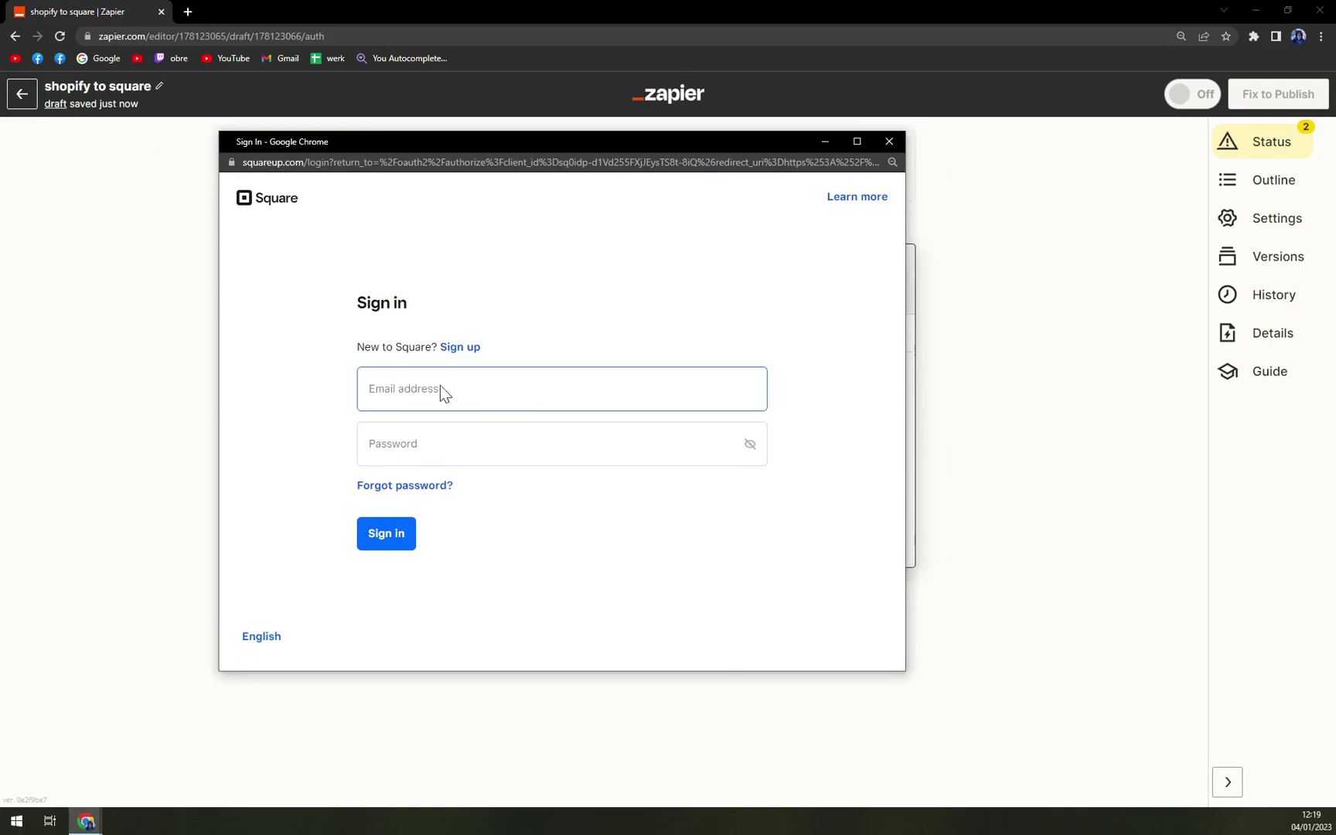
key(Tab)
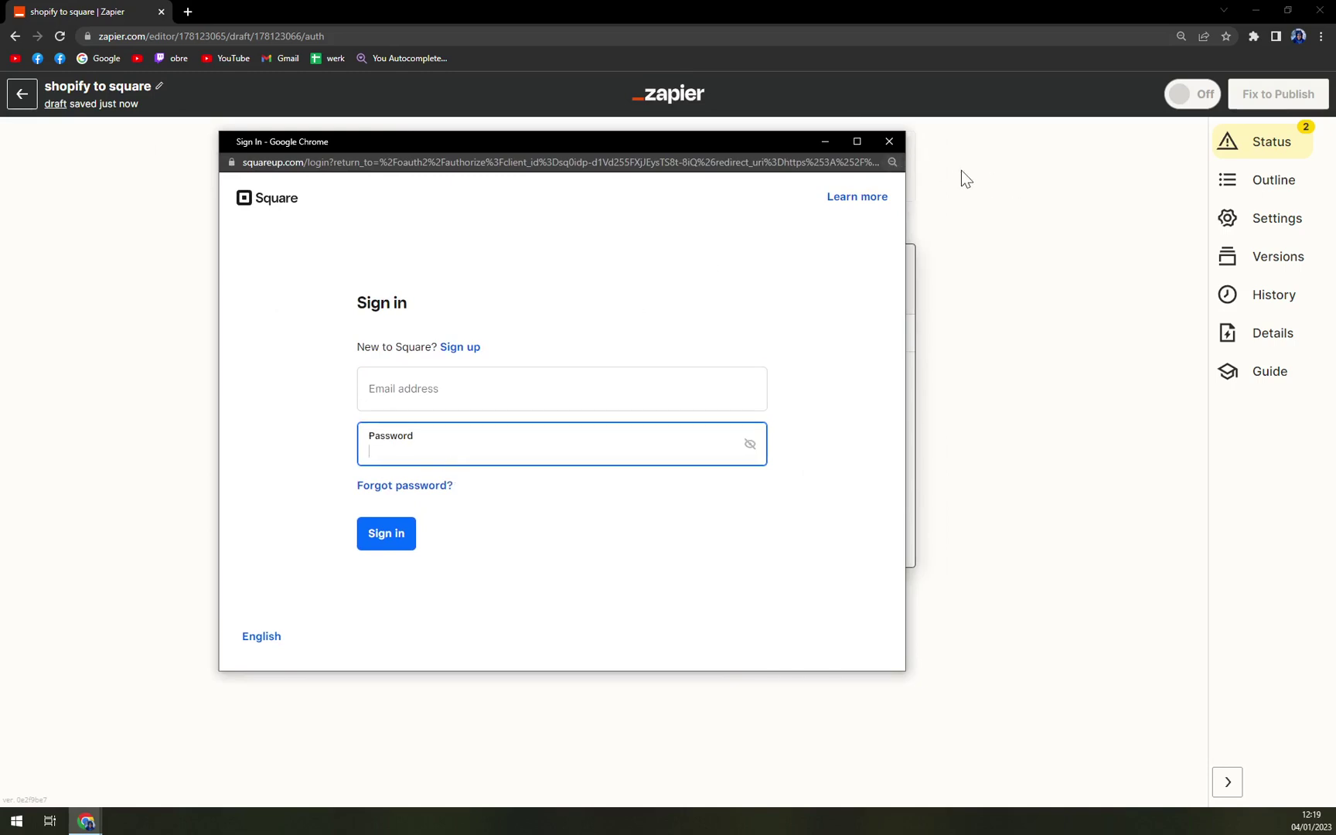
click(889, 141)
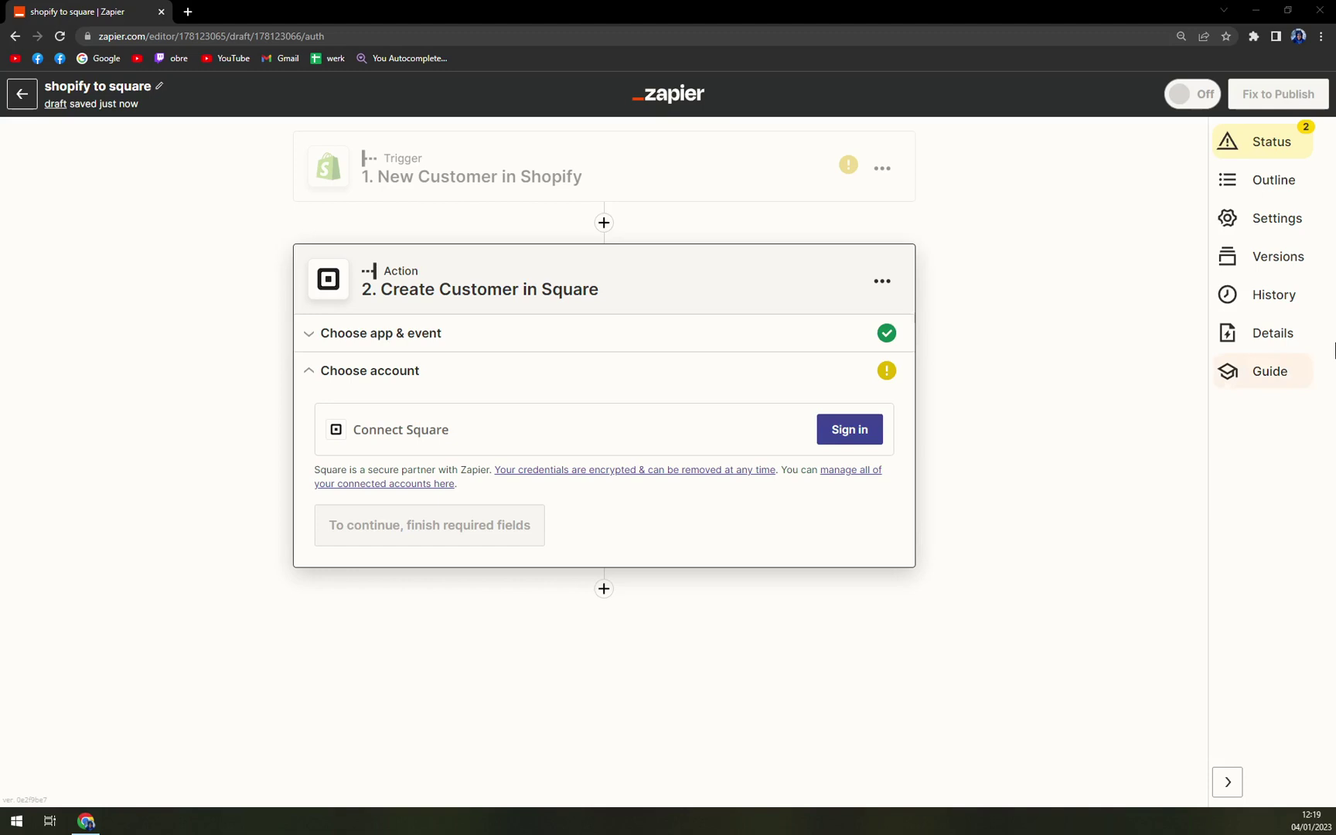
Check the Status panel's warnings: Shopify trigger untested, Square action missing an account
click(1259, 151)
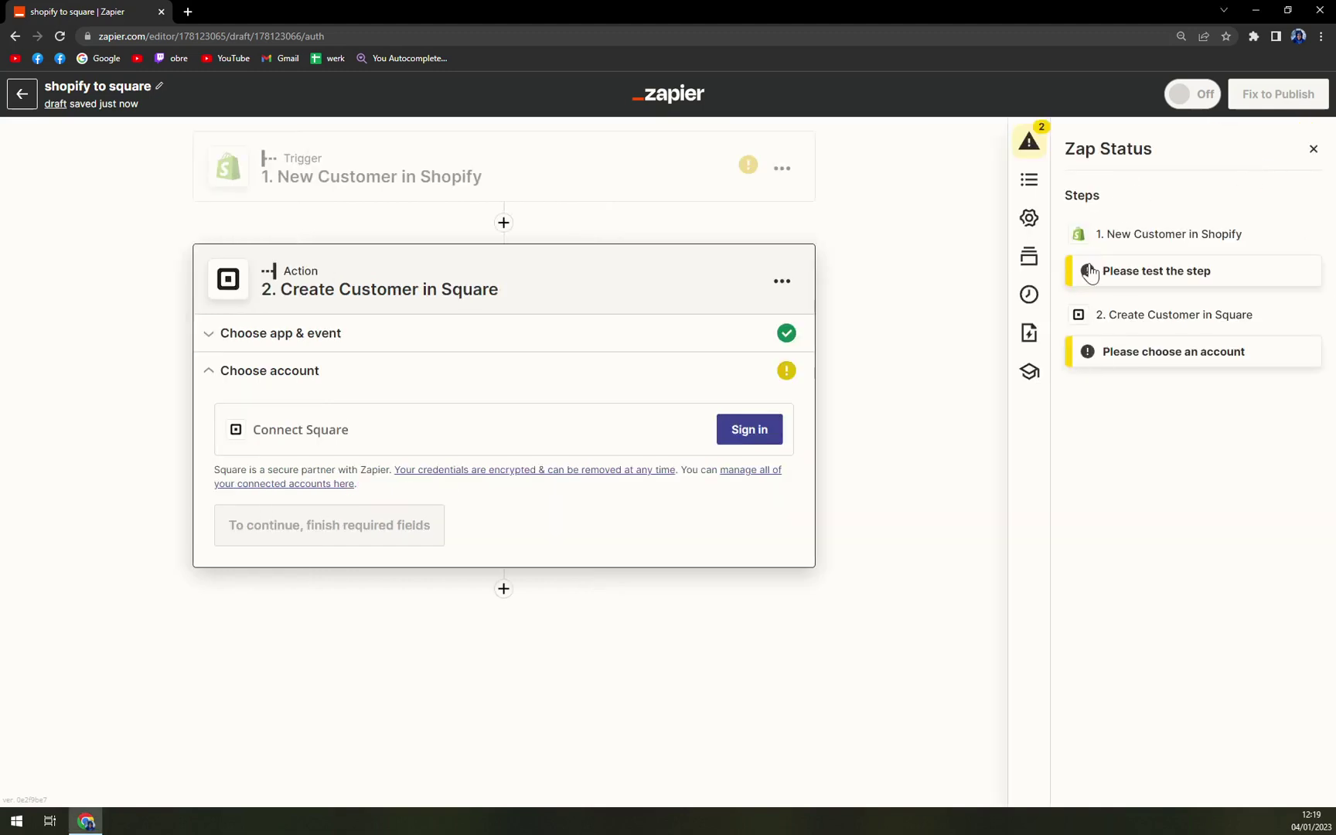
click(1169, 236)
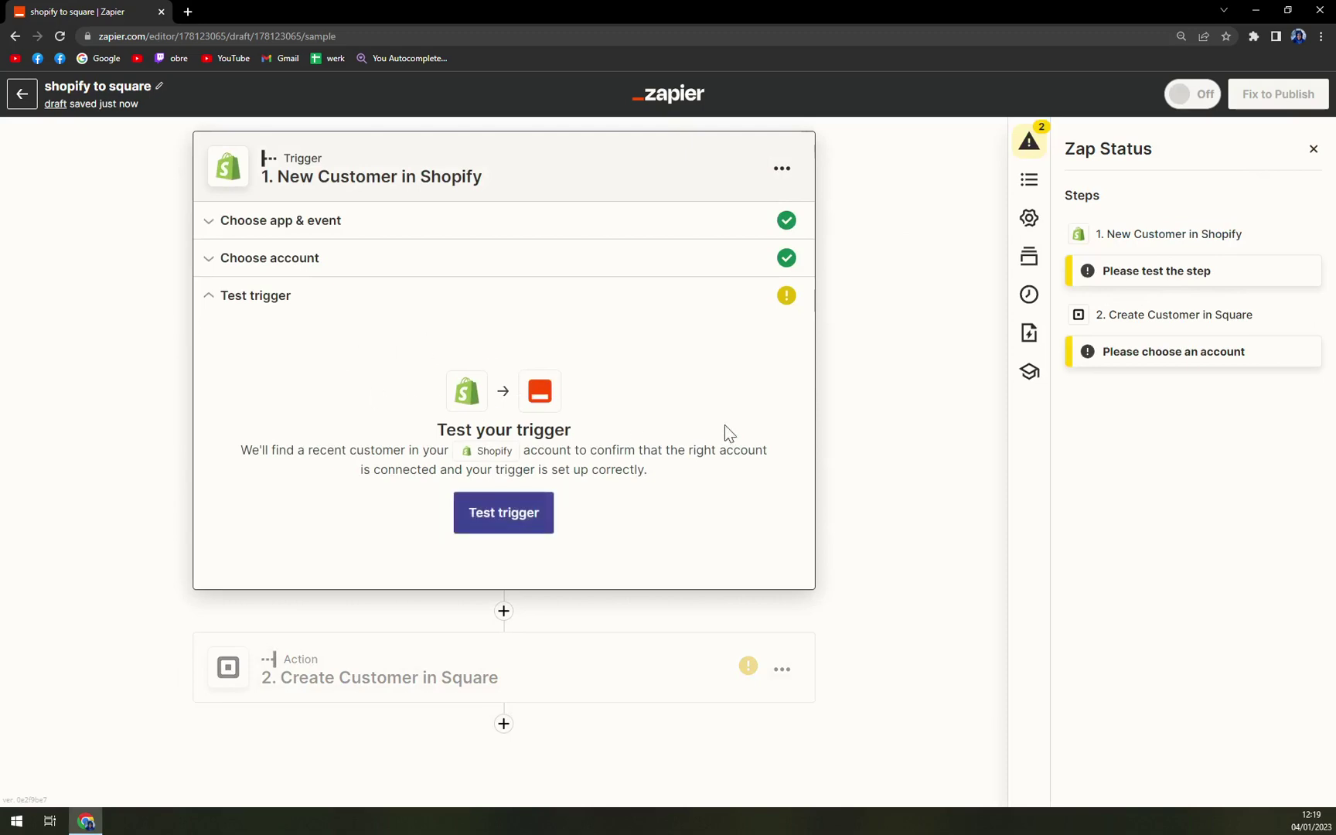
click(1149, 365)
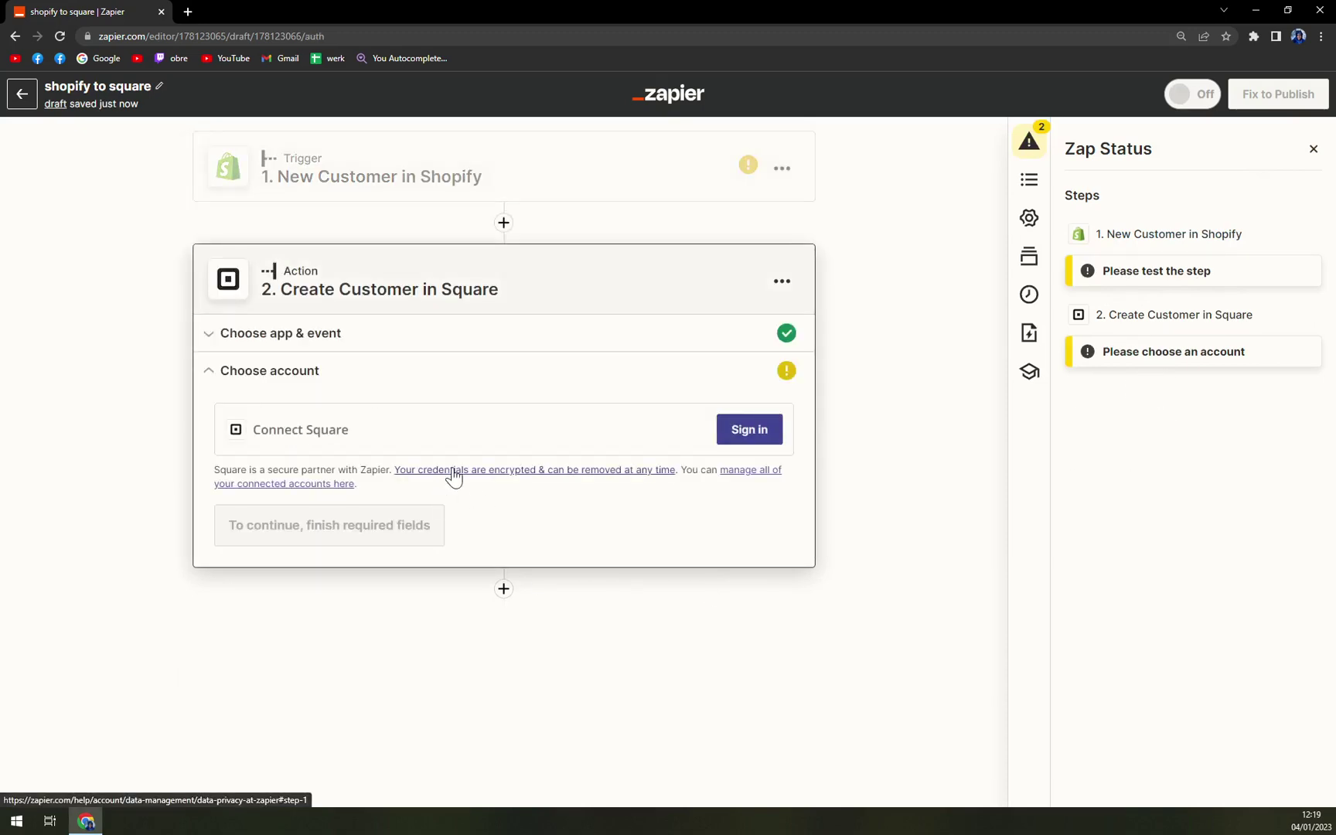